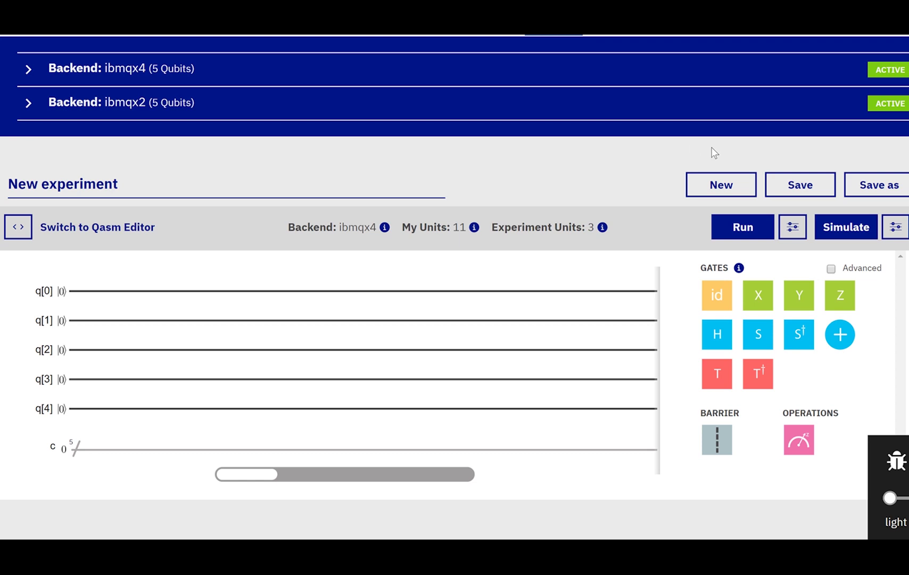
Step: Create a new custom-topology experiment with a 2-qubit quantum register q and a 2-bit classical register c
left_click(718, 178)
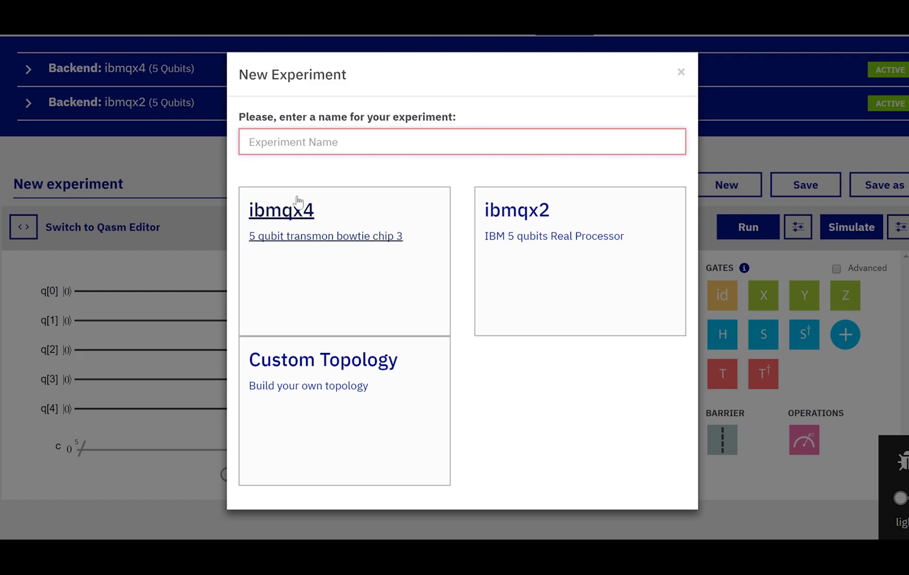
left_click(327, 362)
left_click(436, 178)
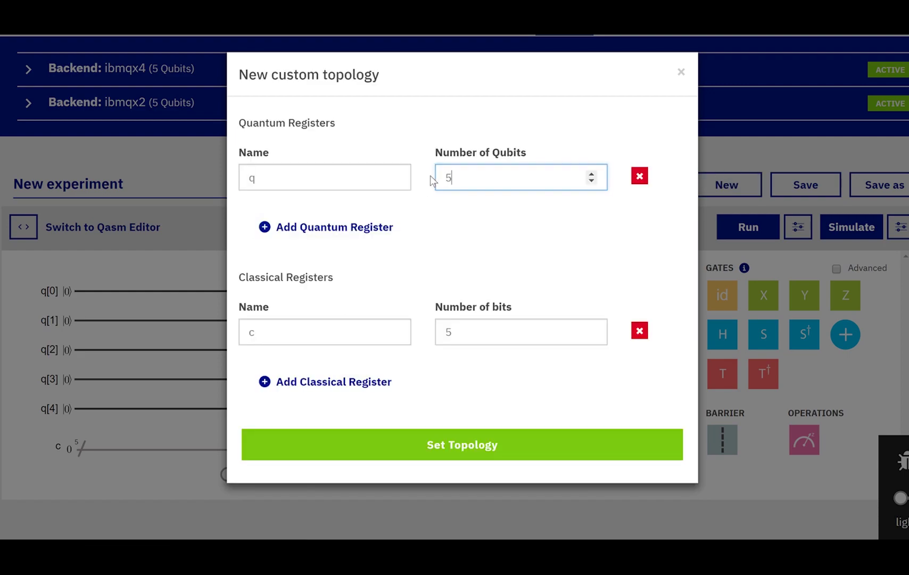
double_click(436, 177)
type("2")
double_click(494, 332)
type("2")
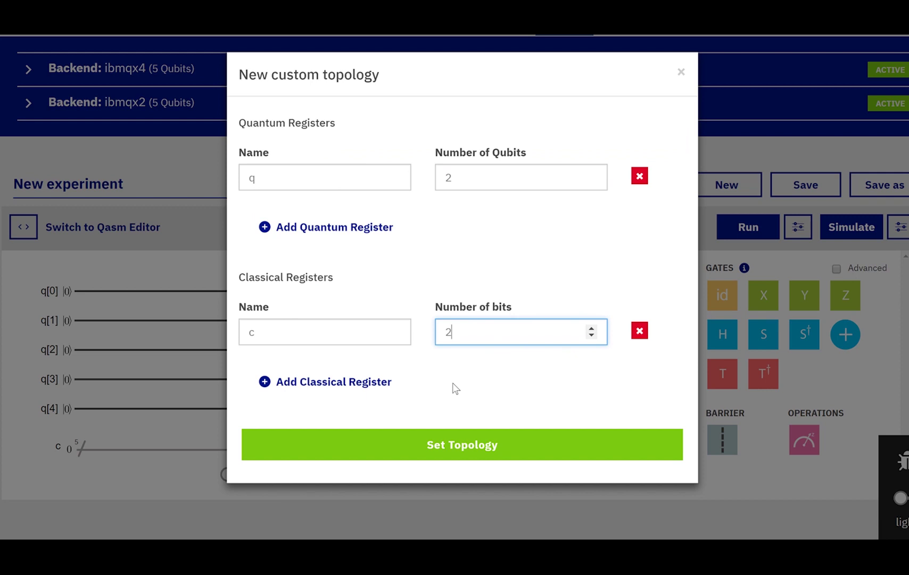
left_click(505, 451)
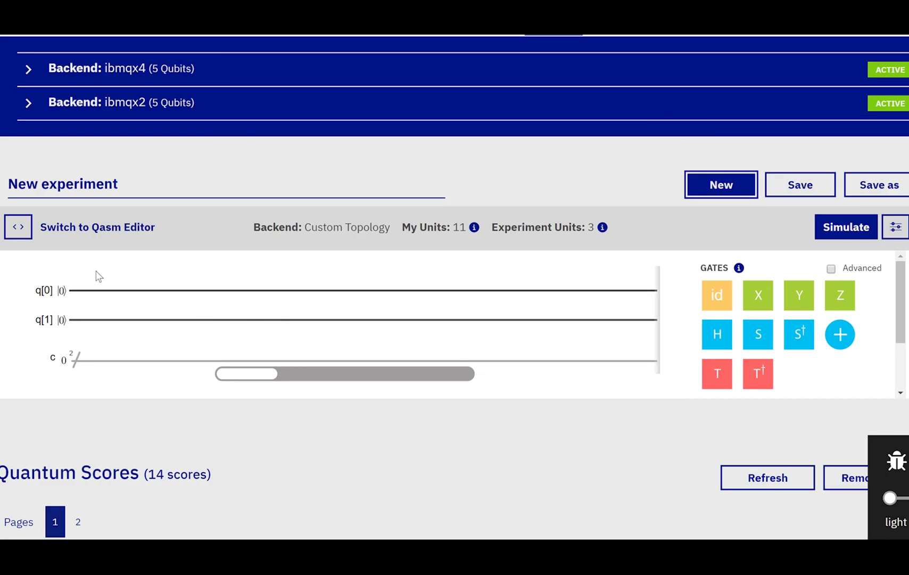
Step: Place a Hadamard gate on both q[0] and q[1] at the start of the circuit
scroll(98, 275, "down", 1)
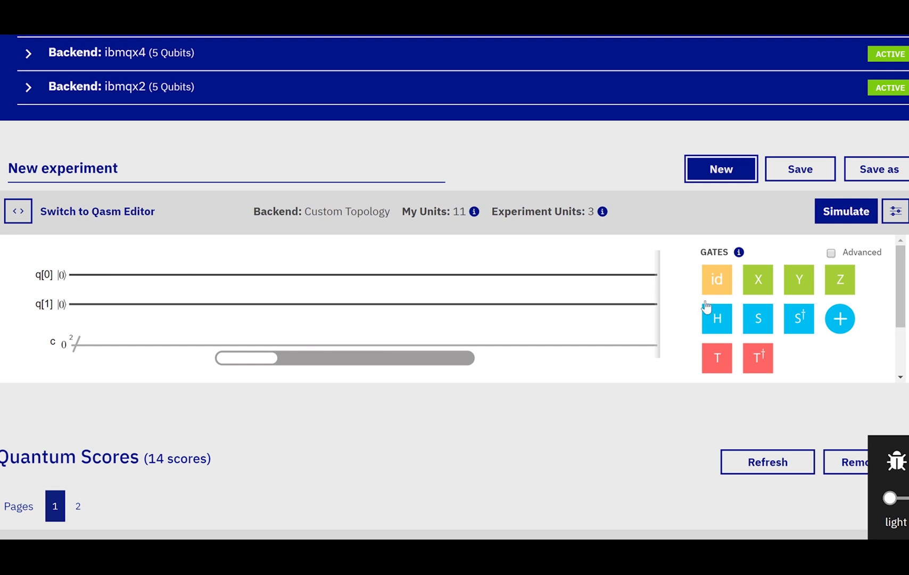
left_click_drag(715, 322, 94, 274)
left_click_drag(717, 318, 92, 296)
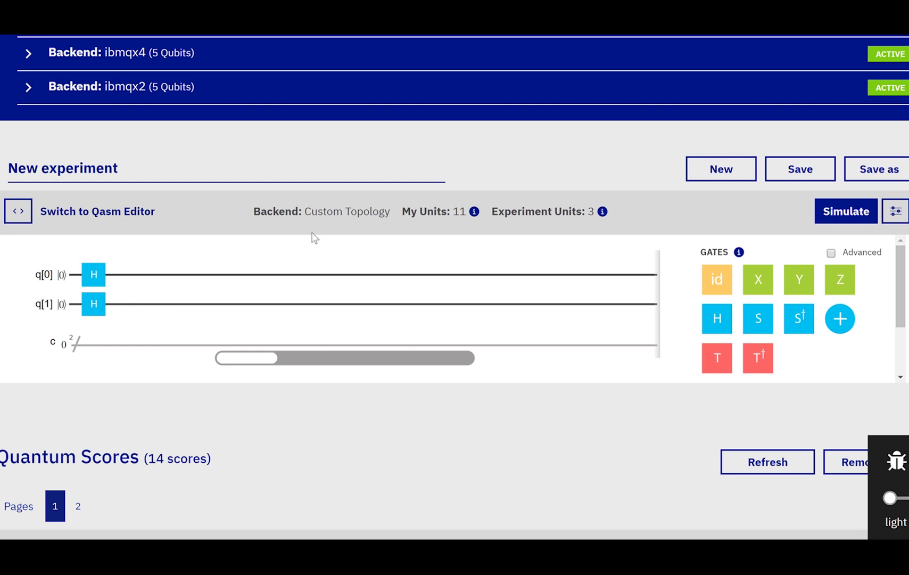
Step: Add an H gate on q[1], a CNOT controlled by q[0] targeting q[1], and another H on q[1] after the initial Hadamards
left_click_drag(717, 321, 177, 304)
left_click_drag(840, 319, 219, 274)
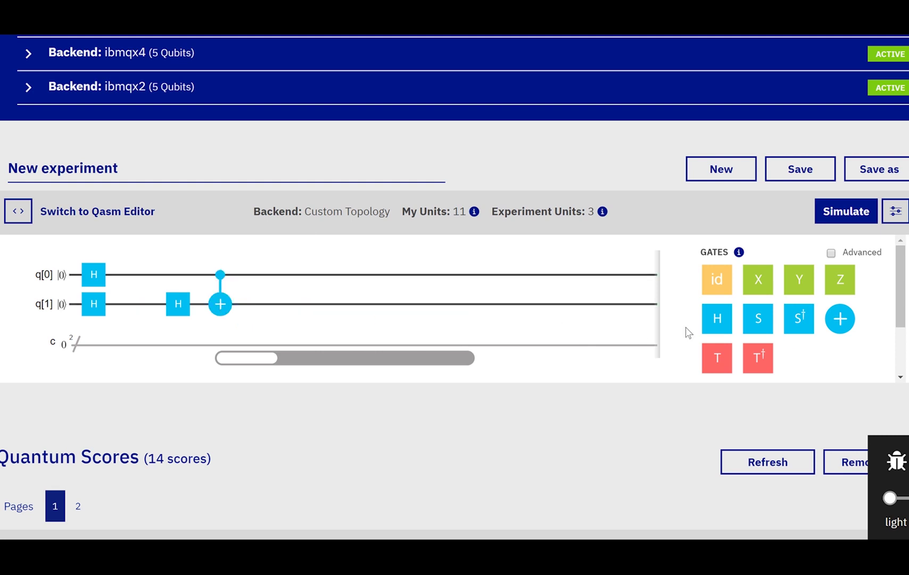
left_click_drag(708, 329, 254, 301)
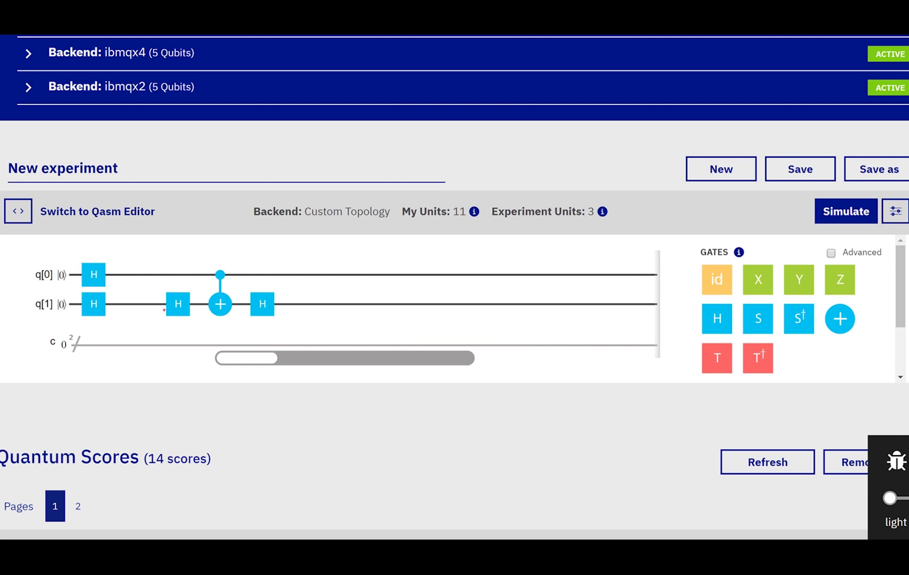
left_click_drag(164, 310, 125, 330)
left_click_drag(214, 262, 189, 244)
left_click_drag(268, 326, 291, 344)
left_click_drag(235, 268, 282, 257)
key("Escape")
Step: Place a second pair of Hadamard gates on q[0] and q[1], after the first H-CNOT-H block
left_click_drag(263, 361, 266, 365)
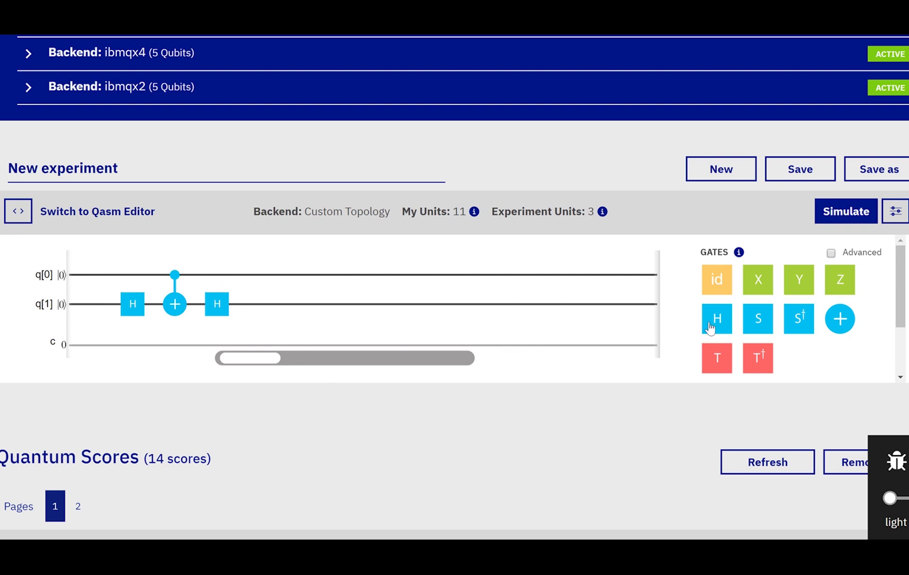
left_click_drag(717, 326, 302, 274)
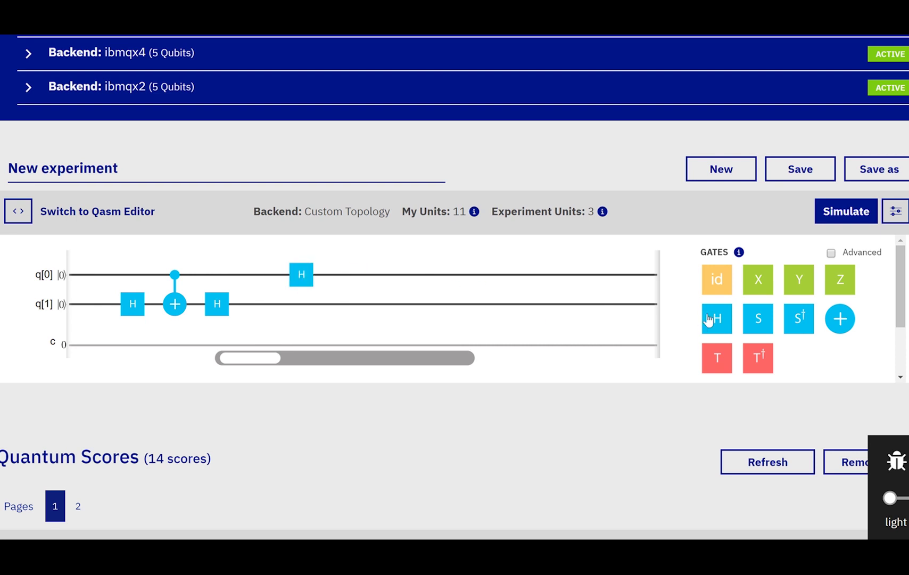
left_click_drag(709, 319, 296, 301)
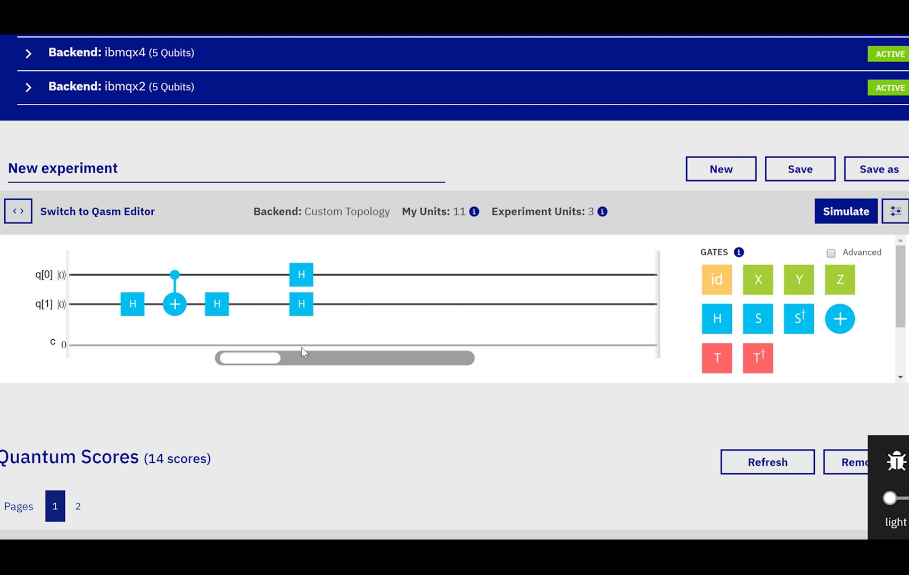
Step: Append a second H-CNOT-H block on q[1], with the CNOT controlled by q[0], after the second Hadamard pair
left_click_drag(259, 364, 270, 364)
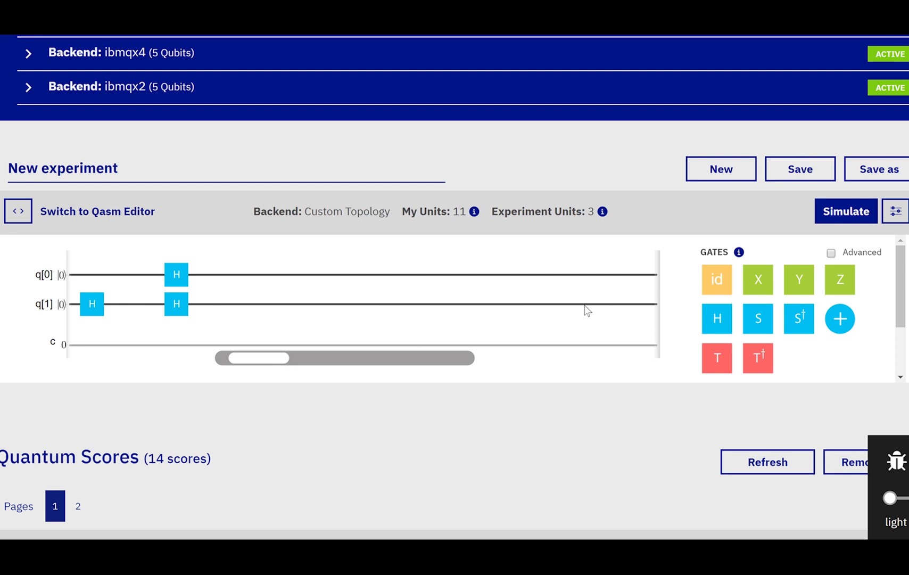
left_click_drag(707, 325, 259, 301)
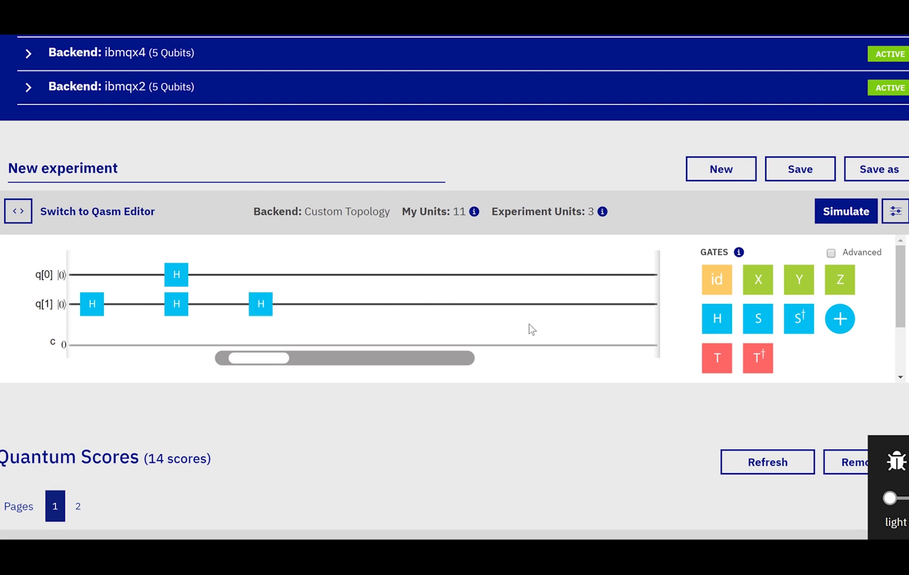
left_click_drag(838, 326, 302, 304)
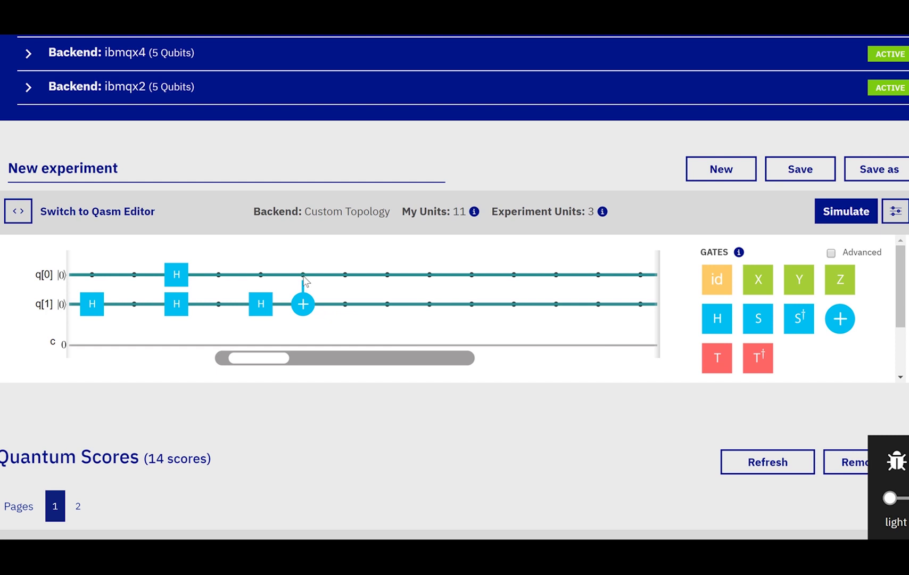
left_click(303, 274)
left_click_drag(606, 319, 347, 306)
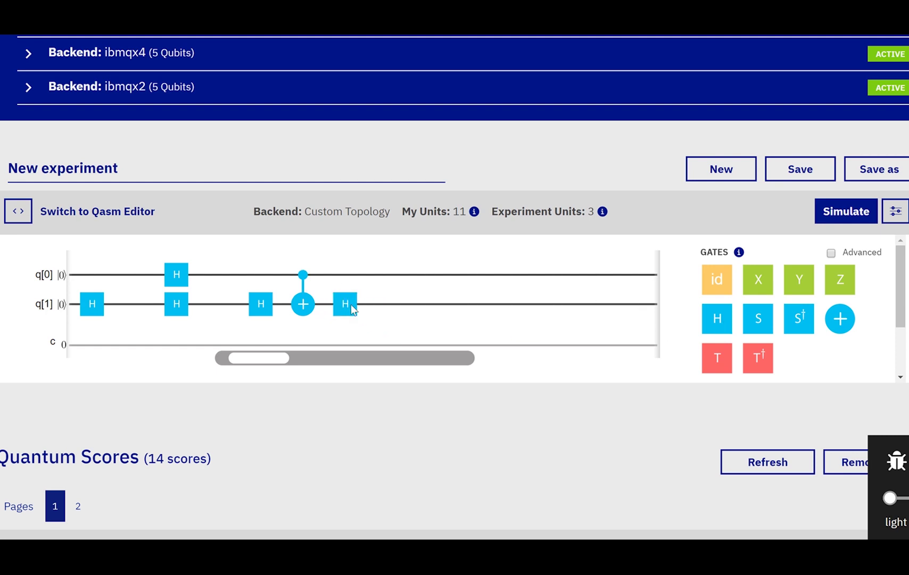
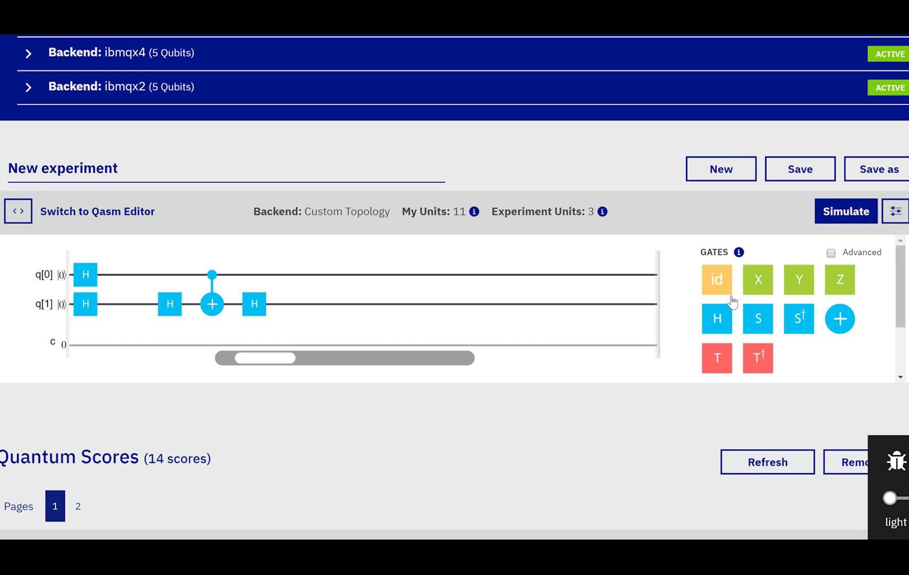
Step: Append a third H-CNOT-H block on q[1], controlled by q[0], with X gates on q[0] before and after the CNOT
left_click_drag(758, 287, 550, 303)
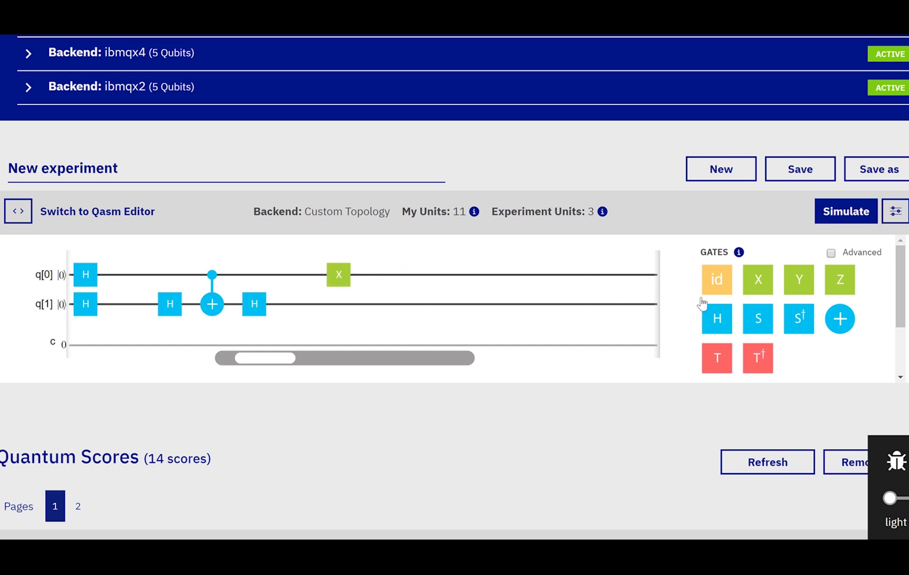
left_click_drag(713, 318, 340, 304)
left_click_drag(840, 318, 381, 275)
left_click_drag(717, 324, 420, 303)
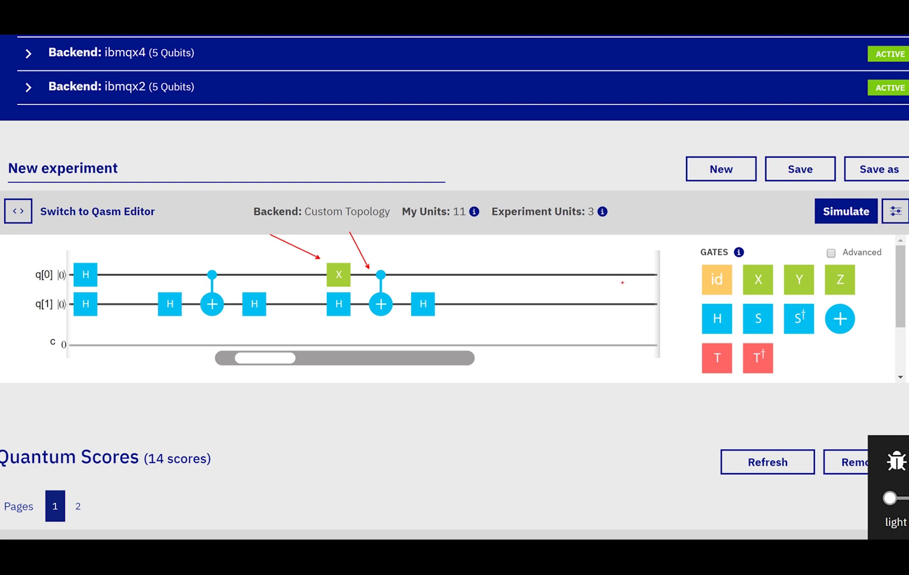
left_click_drag(751, 288, 424, 275)
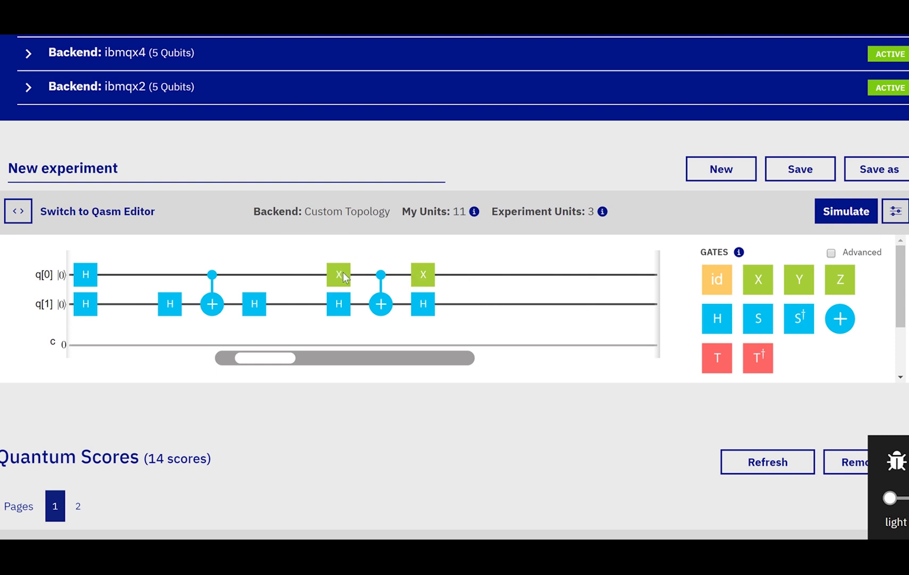
Step: Append an H-CNOT-H block on q[0], controlled by q[1], with X gates on q[1] before and after the CNOT
scroll(266, 362, "right", 3)
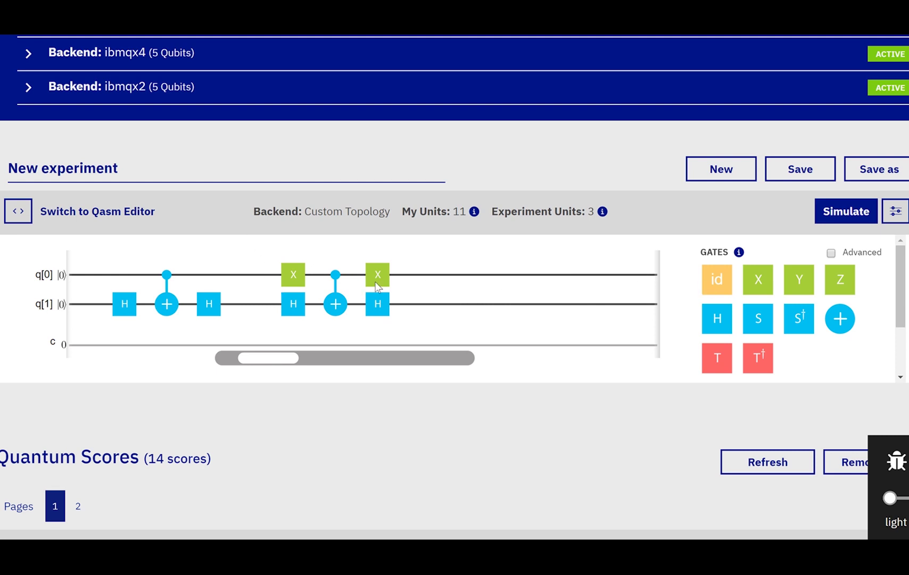
left_click_drag(770, 279, 461, 300)
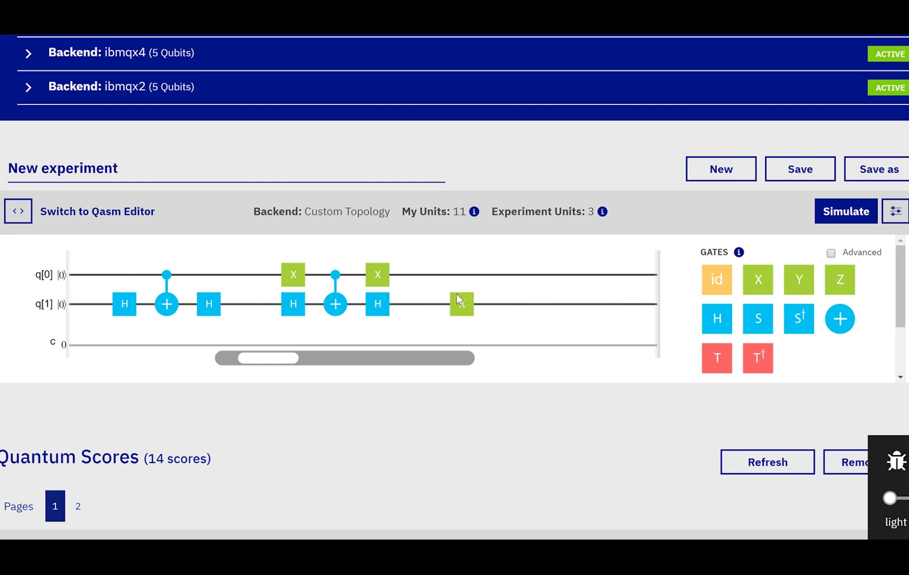
left_click_drag(715, 304, 462, 274)
left_click_drag(840, 319, 508, 305)
left_click_drag(732, 309, 547, 274)
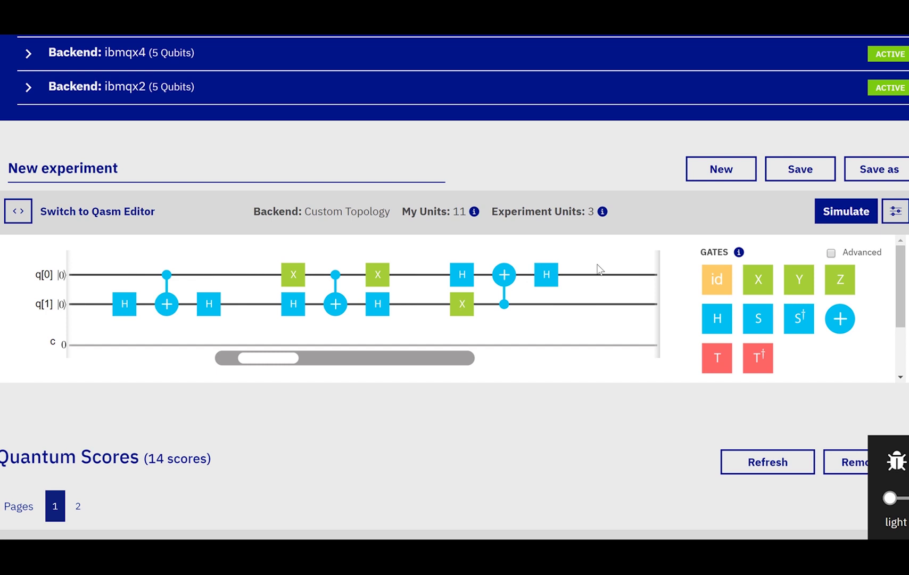
left_click_drag(757, 279, 548, 301)
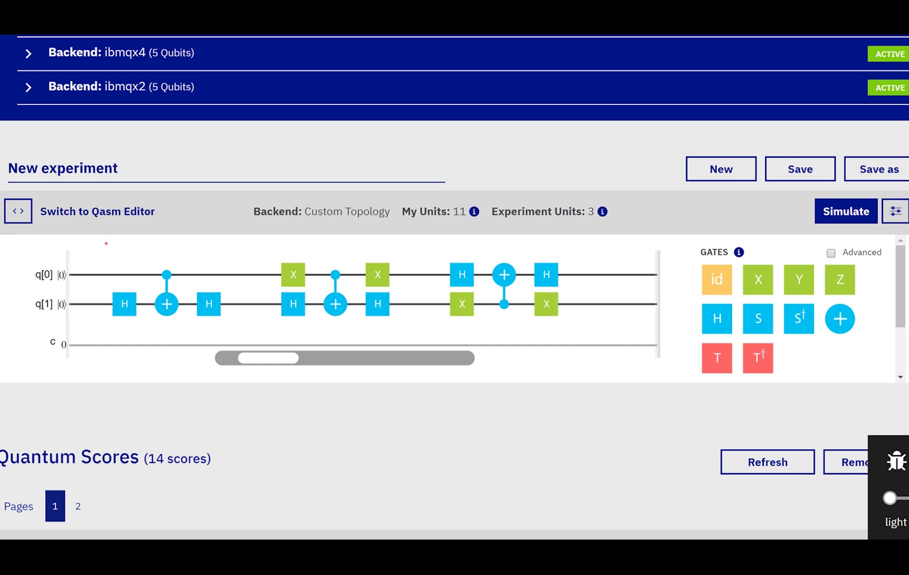
left_click_drag(98, 240, 589, 341)
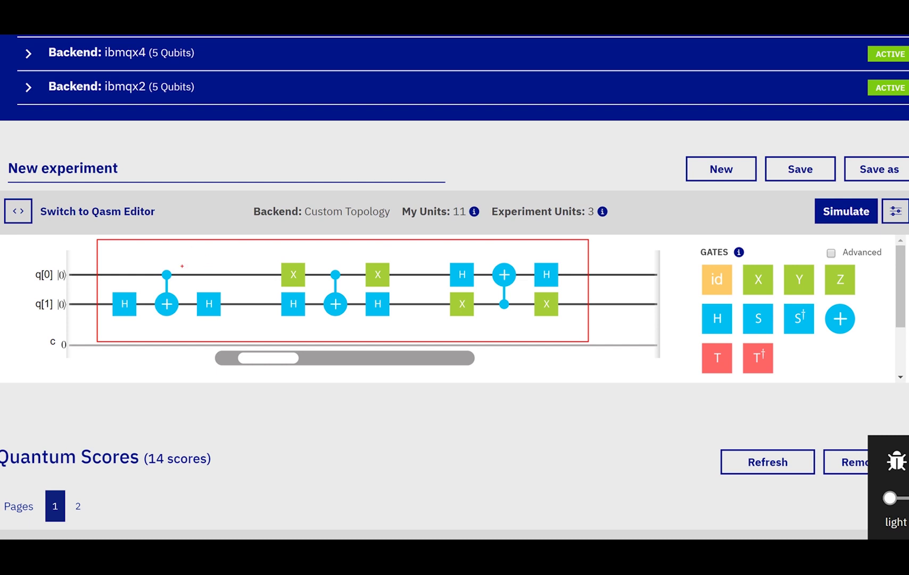
Step: Place a final pair of Hadamard gates on q[0] and q[1] after the last X gate block
left_click_drag(293, 362, 296, 365)
left_click_drag(717, 318, 484, 276)
left_click_drag(717, 319, 479, 304)
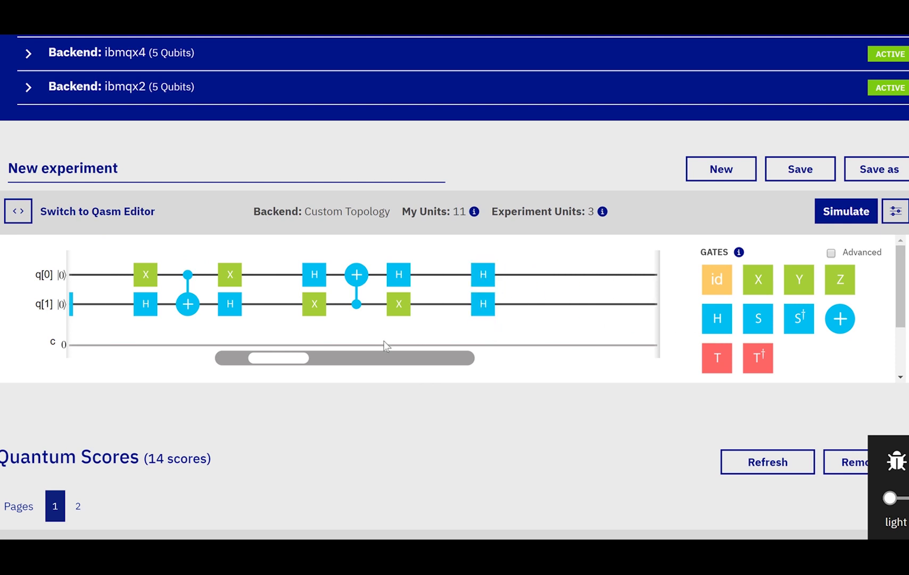
Step: Add measurements at the end of the circuit, writing q[0] to classical bit 0 and q[1] to classical bit 1
mouse_move(296, 365)
left_mouse_down()
mouse_move(273, 359)
mouse_move(290, 358)
left_mouse_up()
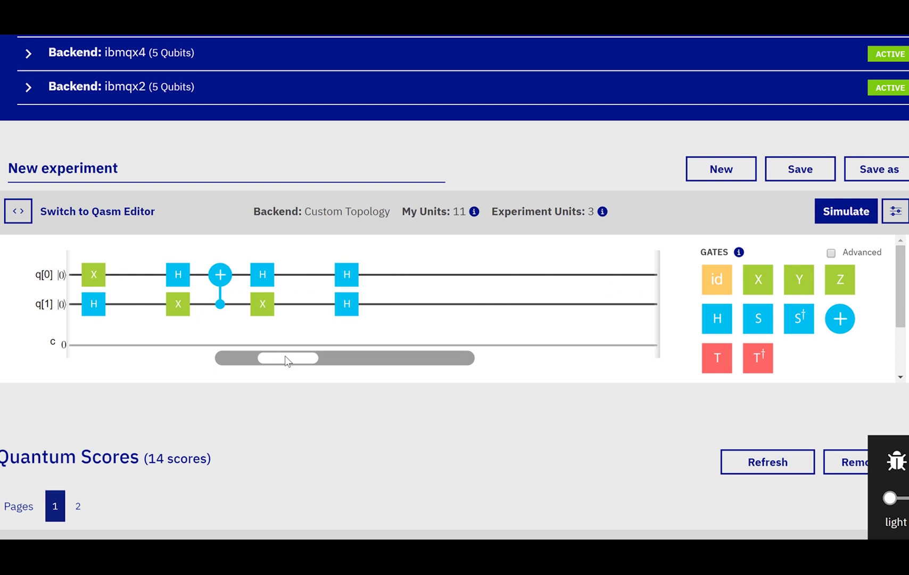
left_click_drag(286, 360, 293, 360)
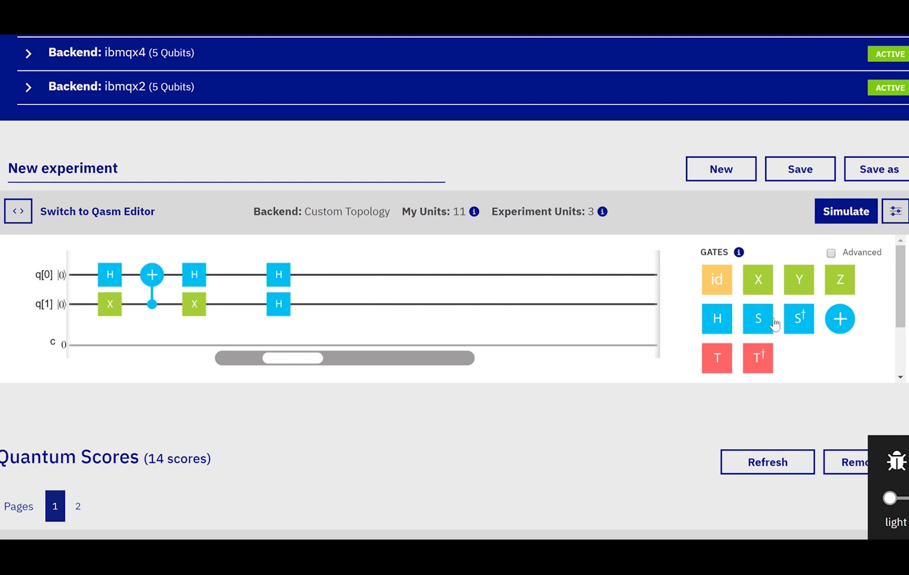
scroll(765, 324, "down", 2)
scroll(775, 324, "down", 1)
left_click_drag(799, 345, 362, 273)
left_click(674, 228)
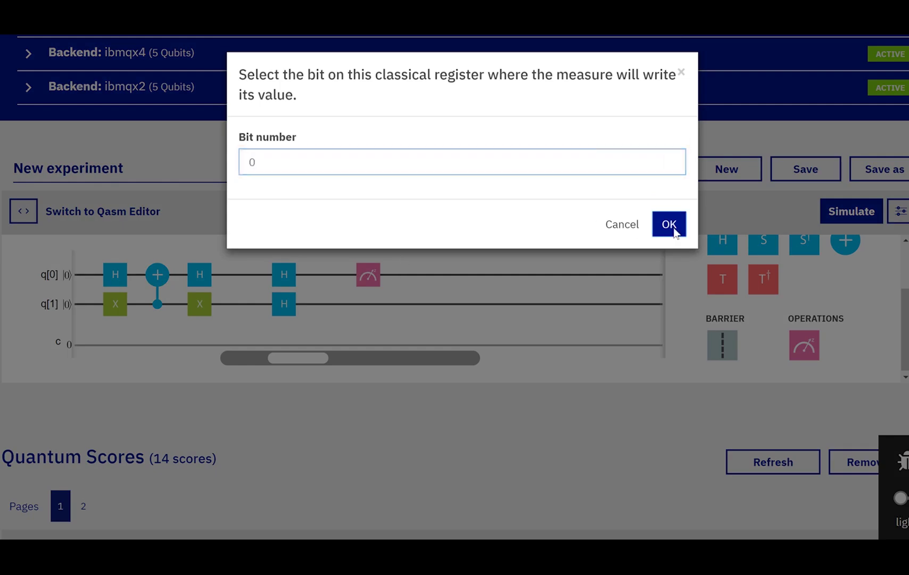
left_click_drag(799, 345, 405, 304)
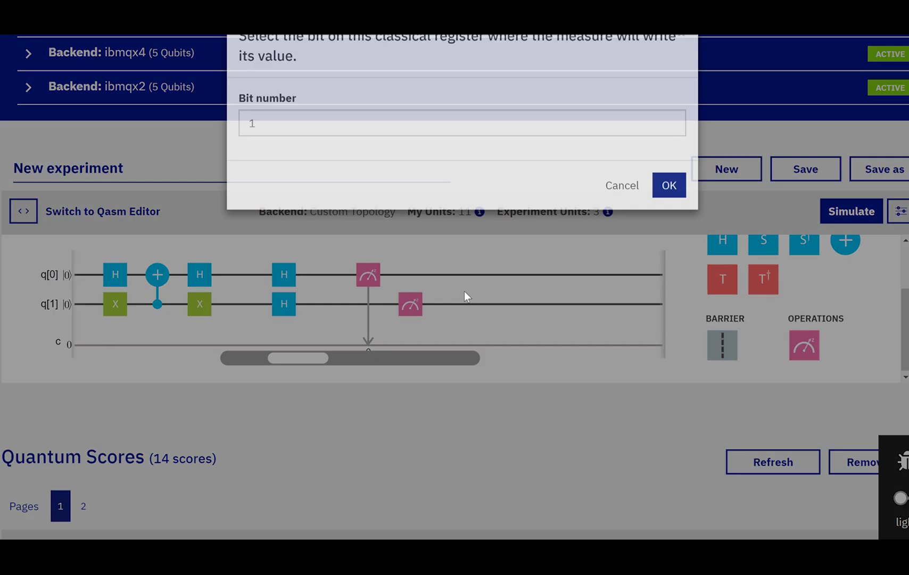
left_click(666, 226)
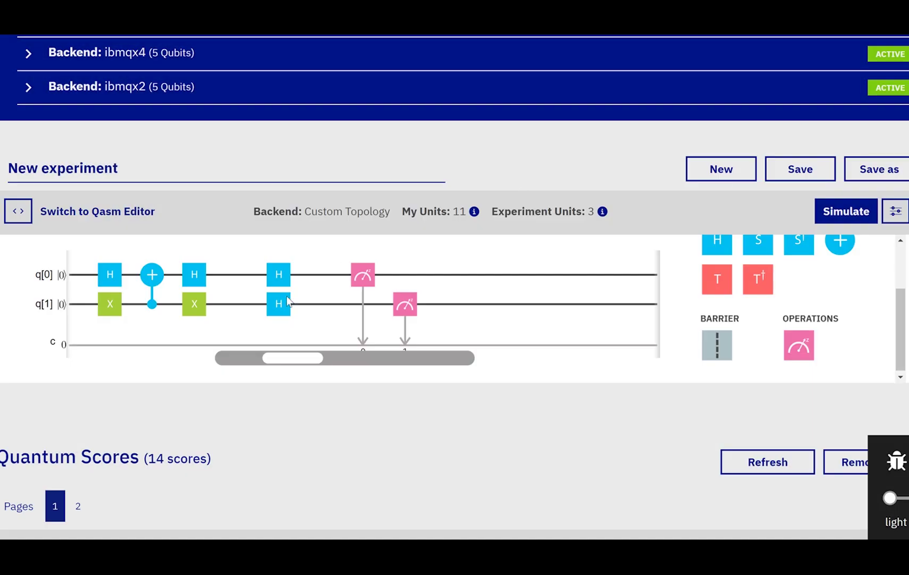
Step: Simulate the circuit, saving the experiment under its suggested name, and close the results after viewing them
mouse_move(303, 364)
left_mouse_down()
mouse_move(245, 362)
mouse_move(318, 366)
mouse_move(307, 365)
left_mouse_up()
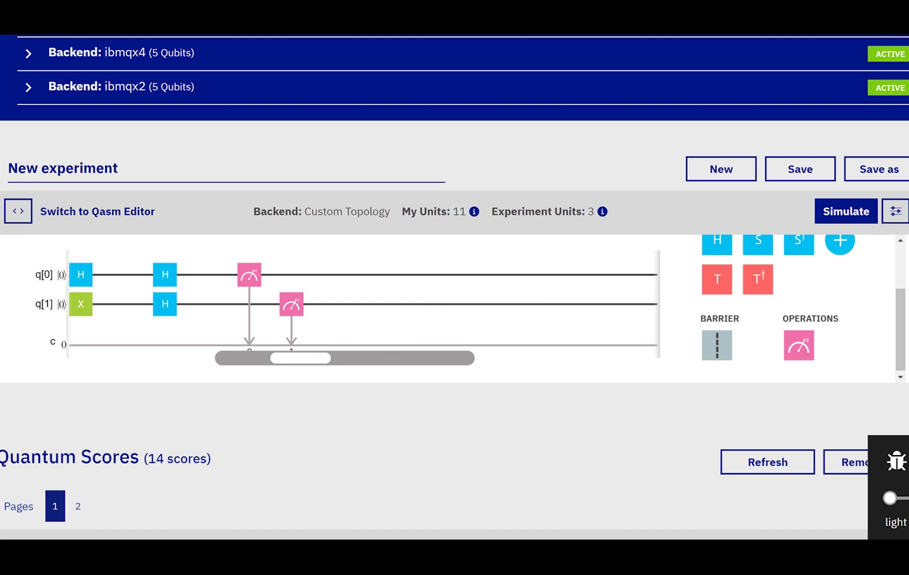
left_click(838, 210)
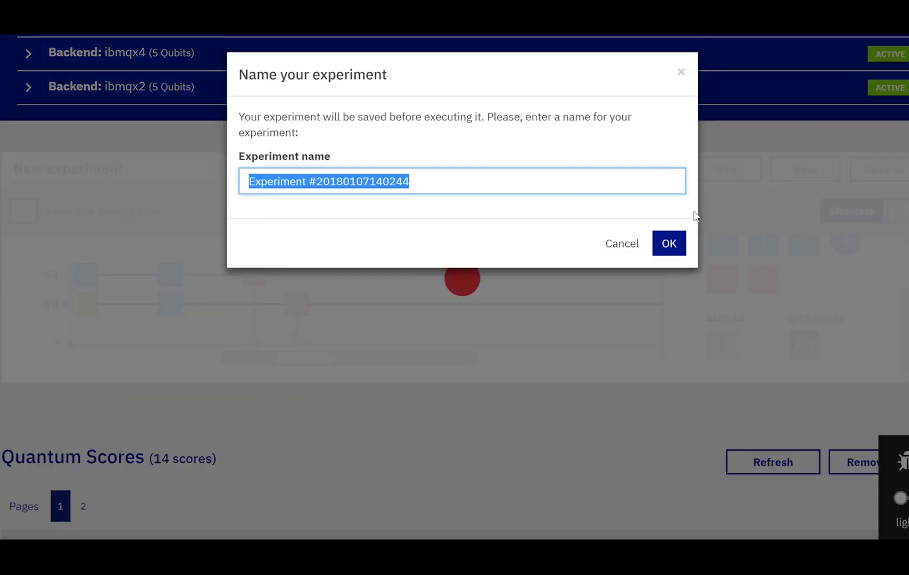
left_click(669, 244)
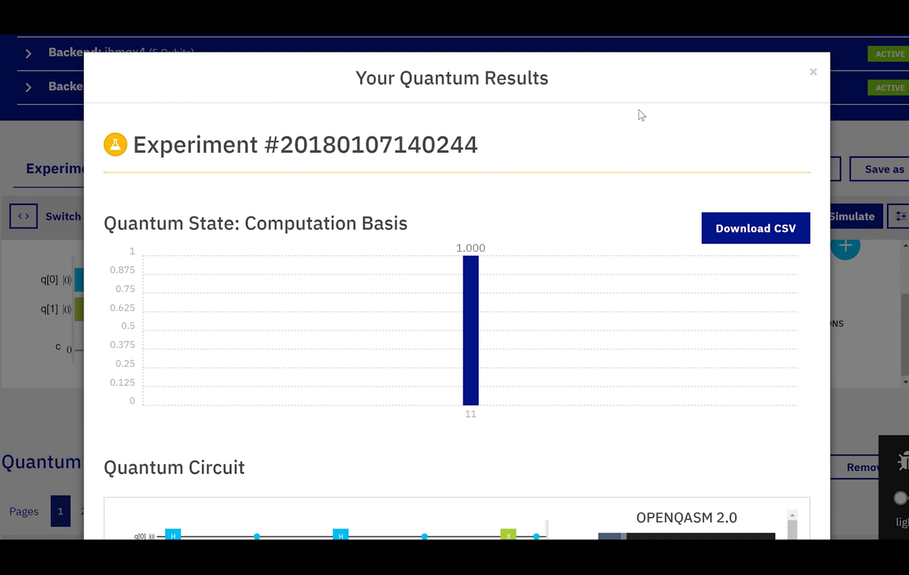
left_click(814, 73)
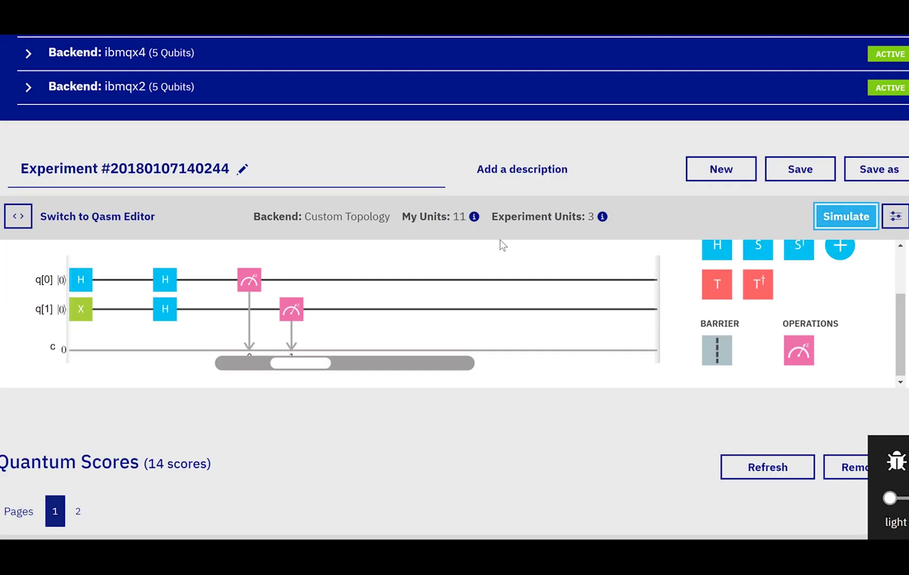
left_click_drag(303, 360, 230, 369)
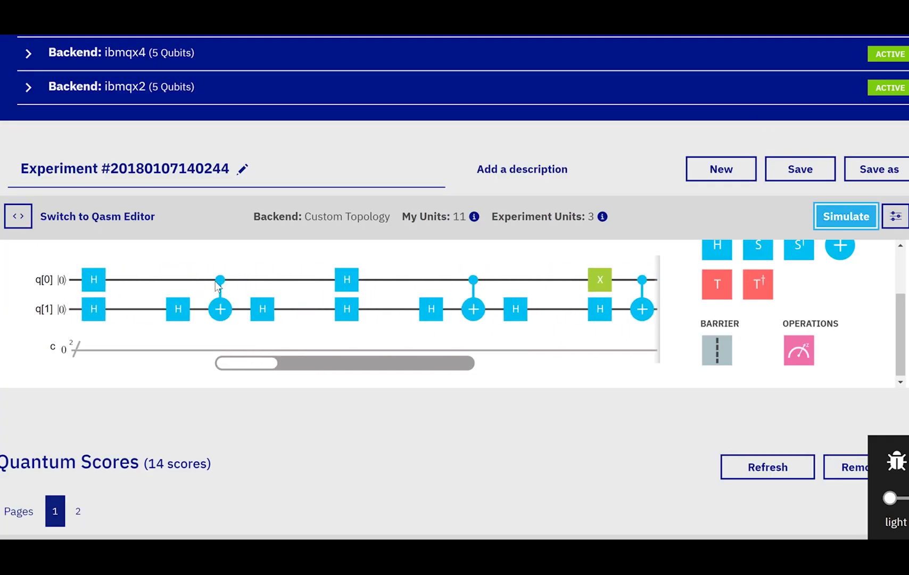
Step: Add X gates on q[0] before and after the first CNOT, simulate the circuit, and close the results after viewing them
left_click_drag(147, 258, 296, 342)
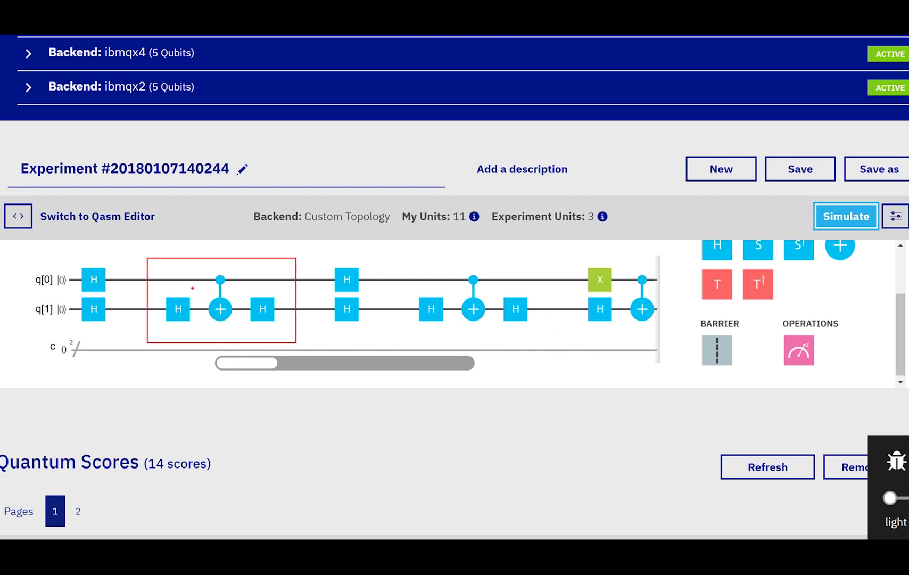
left_click(362, 264)
scroll(851, 325, "up", 3)
scroll(831, 320, "up", 1)
left_click_drag(758, 299, 178, 292)
left_click_drag(758, 300, 263, 294)
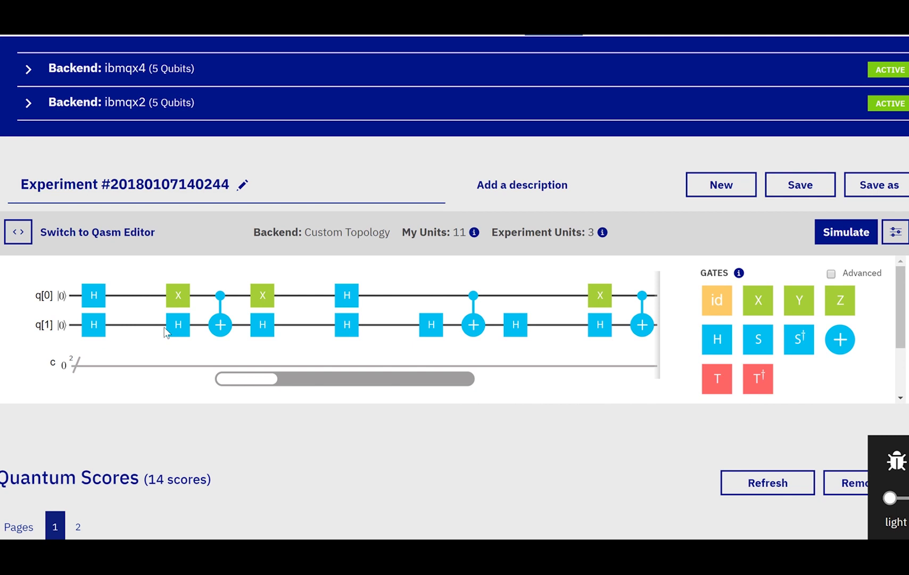
left_click(839, 235)
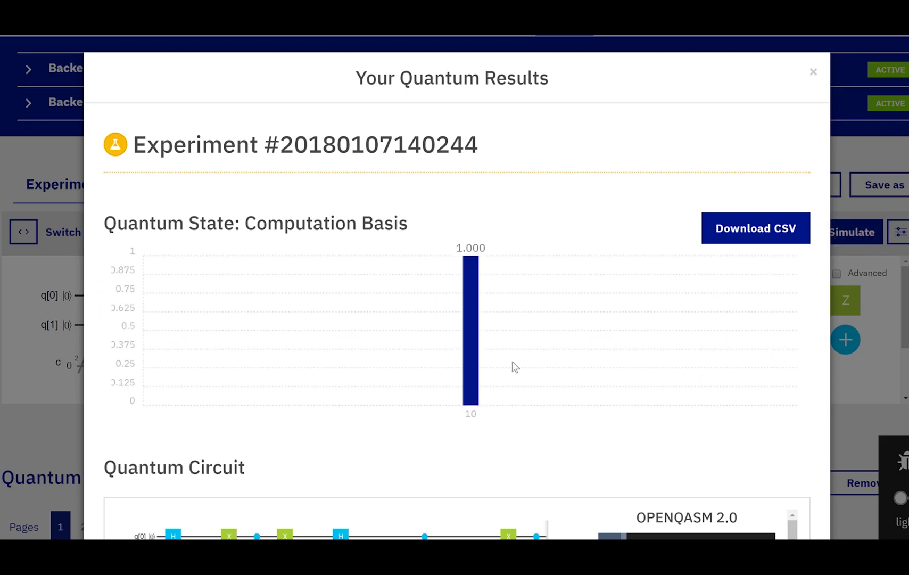
left_click(814, 71)
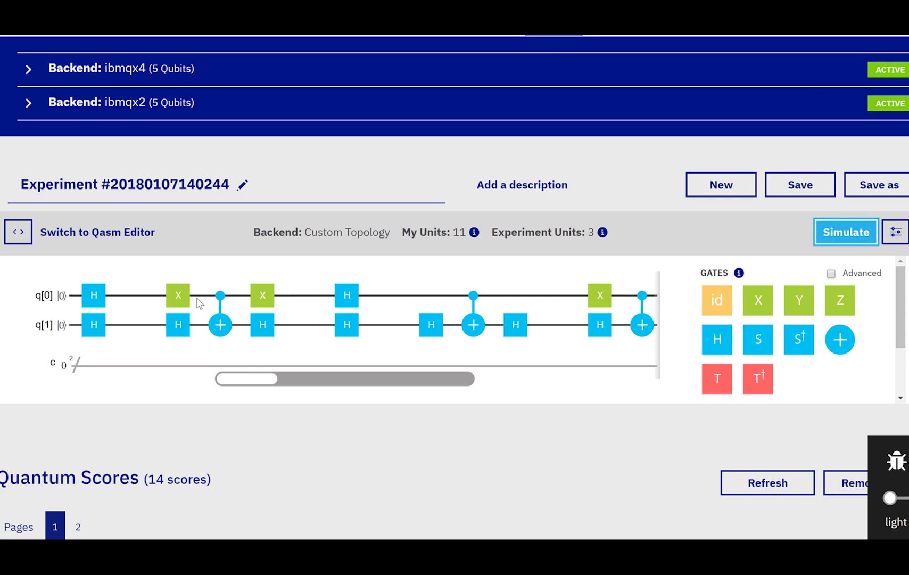
Step: Place X gates on q[1] just before and after the first H-CNOT-H block, simulate the circuit, and close the results
left_click_drag(758, 300, 131, 321)
left_click_drag(766, 300, 304, 324)
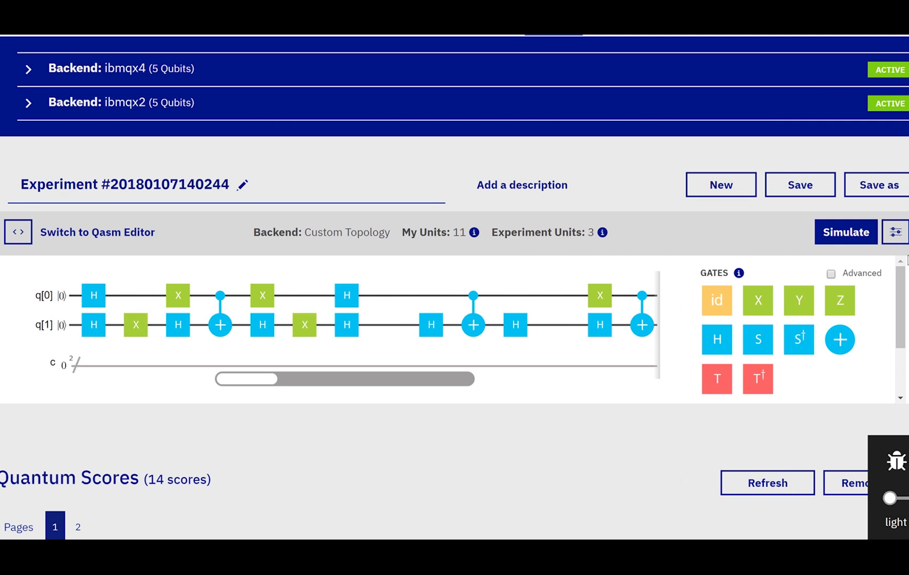
left_click(838, 232)
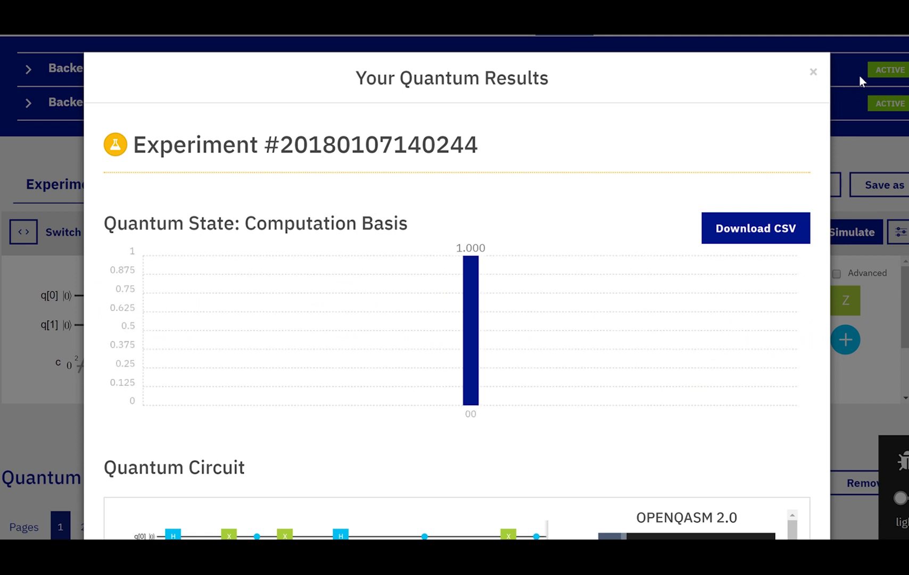
left_click(813, 73)
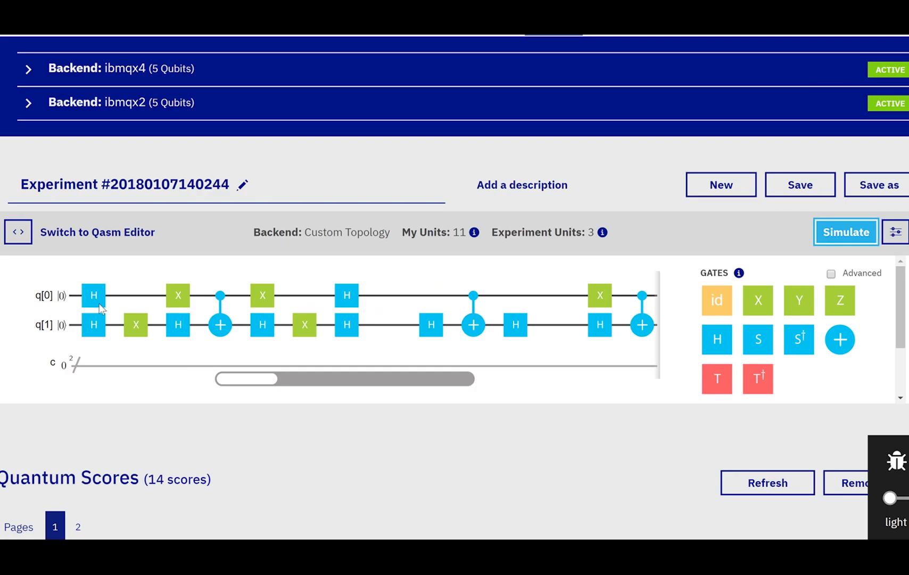
Step: Clear the first block's X gates and CNOT, placing H on q[0] and X on q[1] right after the initial Hadamards
left_click_drag(134, 326, 112, 260)
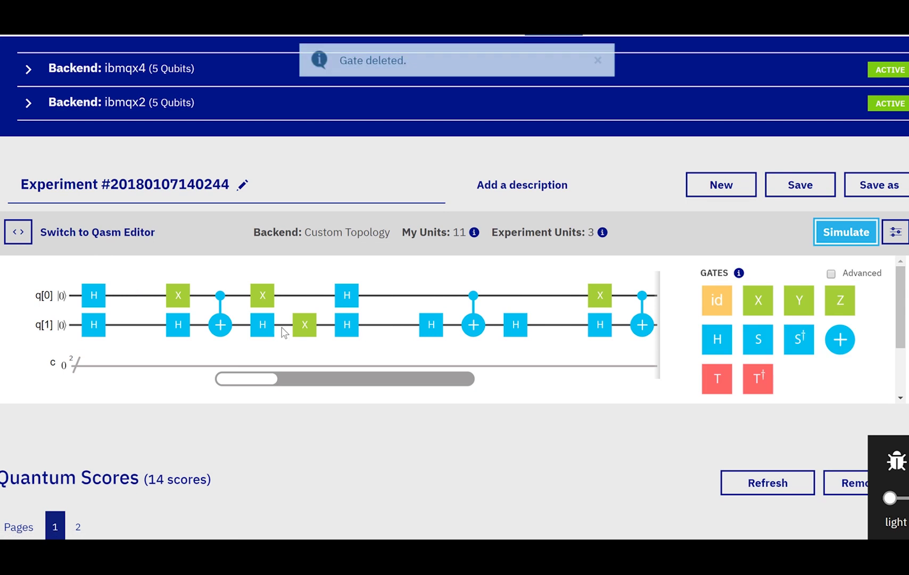
left_click_drag(304, 323, 99, 260)
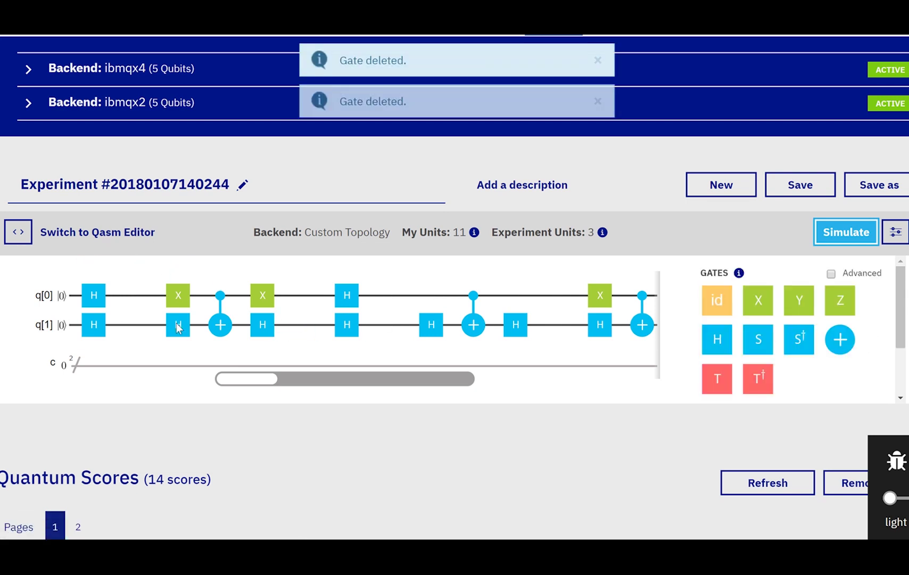
left_click_drag(178, 304, 136, 296)
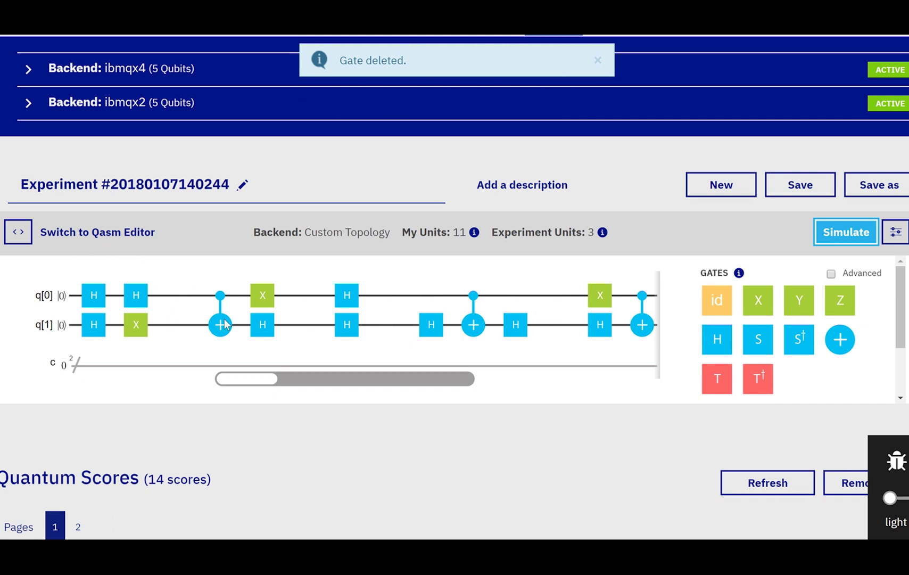
left_click_drag(263, 295, 107, 265)
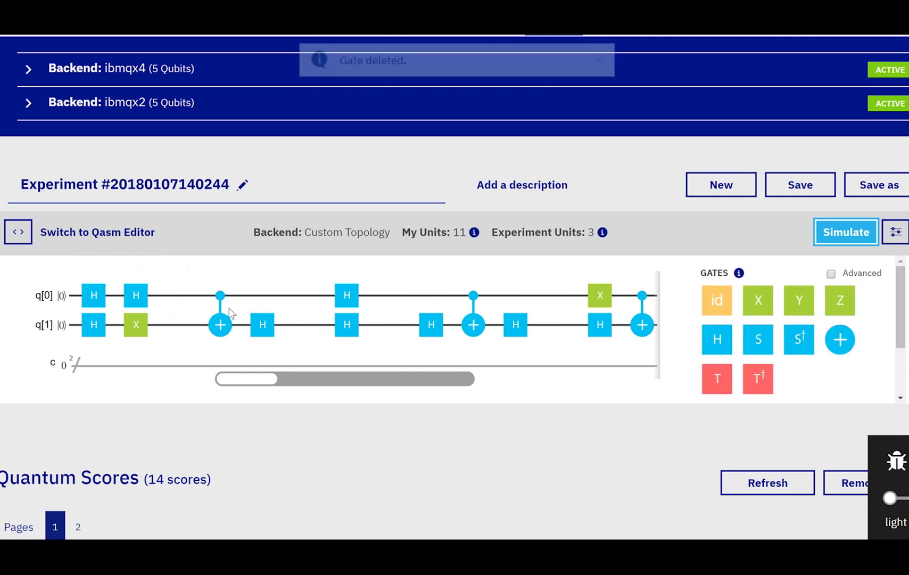
left_click_drag(220, 325, 110, 273)
Step: Complete the first block with a CNOT targeting q[0] and controlled by q[1], followed by H on q[0] and X on q[1]
left_click_drag(251, 326, 208, 297)
left_click_drag(758, 300, 220, 326)
left_click_drag(840, 340, 179, 296)
left_click(182, 328)
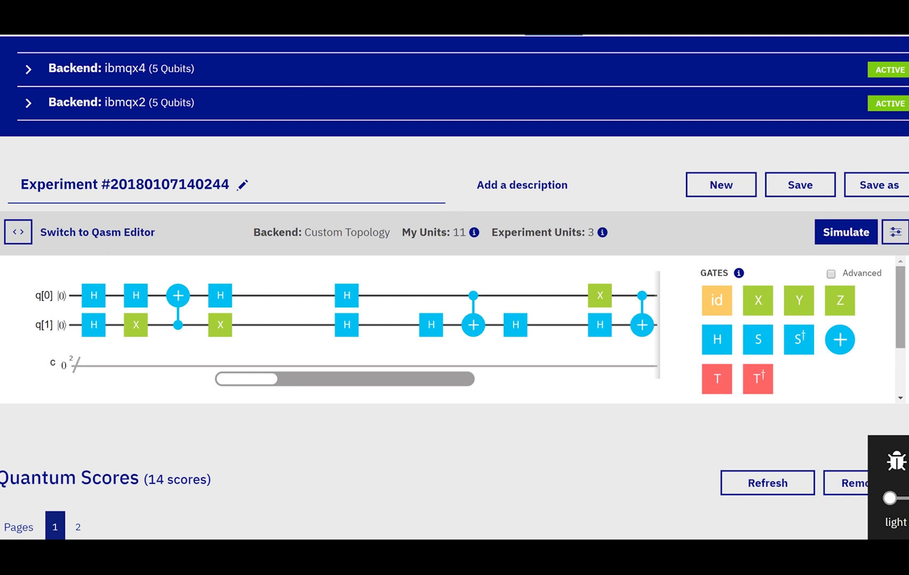
Step: Simulate the circuit with the rebuilt first block and close the results after viewing the measured state
left_click(824, 240)
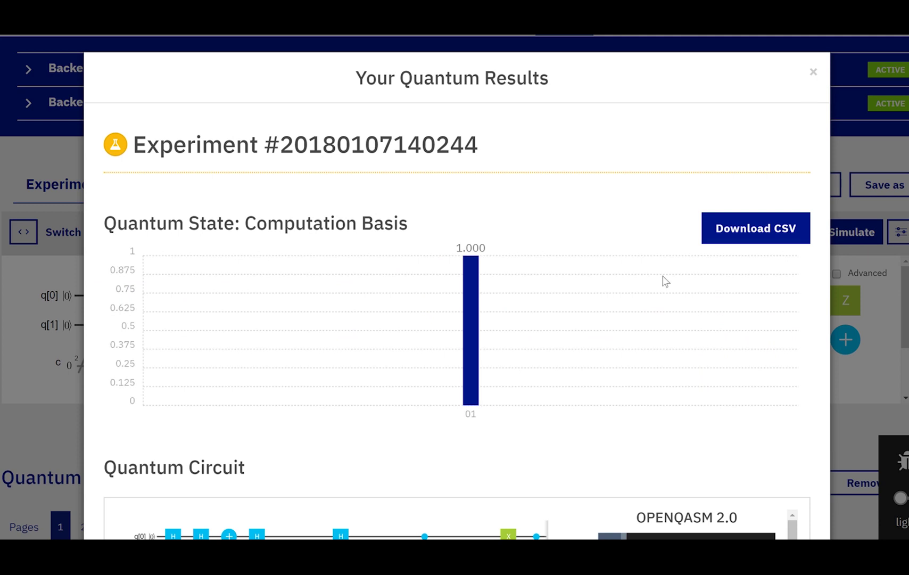
left_click(814, 72)
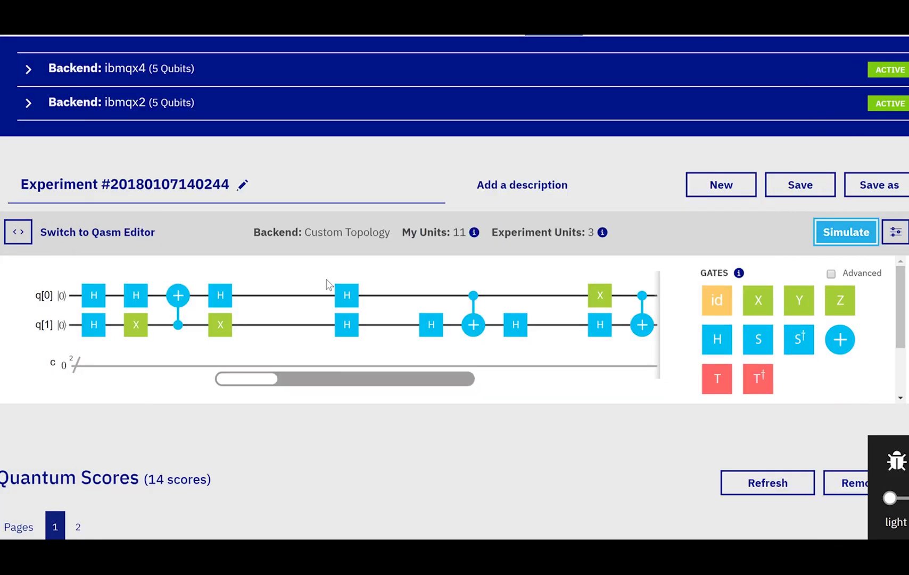
left_click_drag(262, 381, 240, 378)
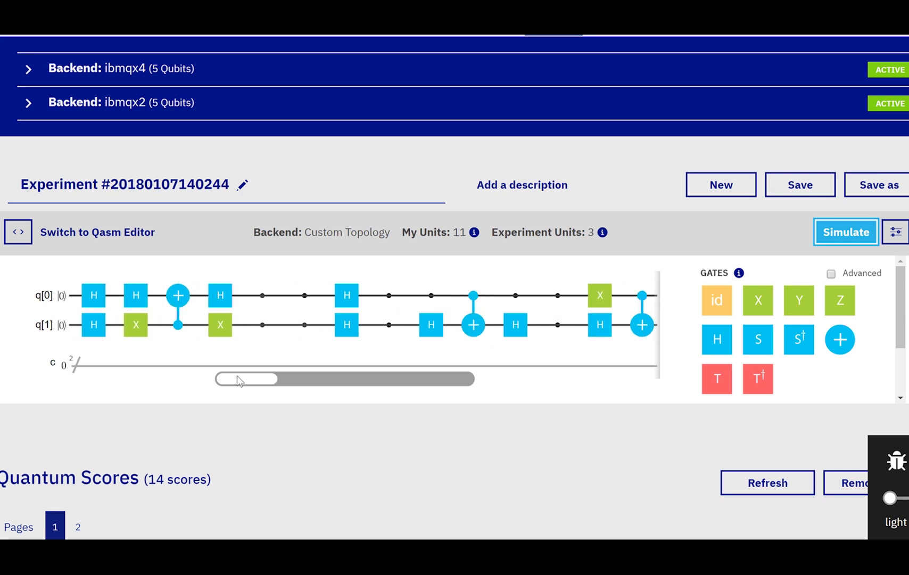